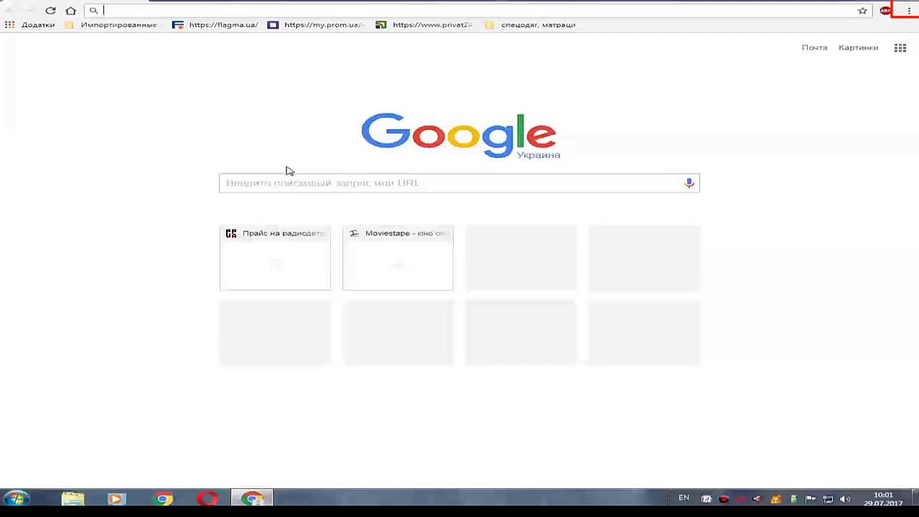
# Open Chrome's three-dot 'Customize and control Google Chrome' menu on the start page.
pyautogui.click(904, 16)
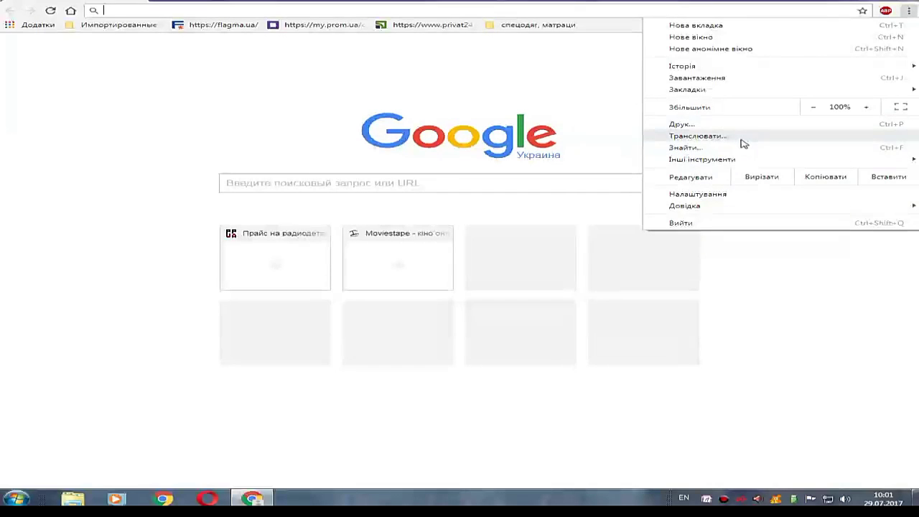
# Open the Extensions page from More tools and switch on developer mode.
pyautogui.moveTo(744, 165)
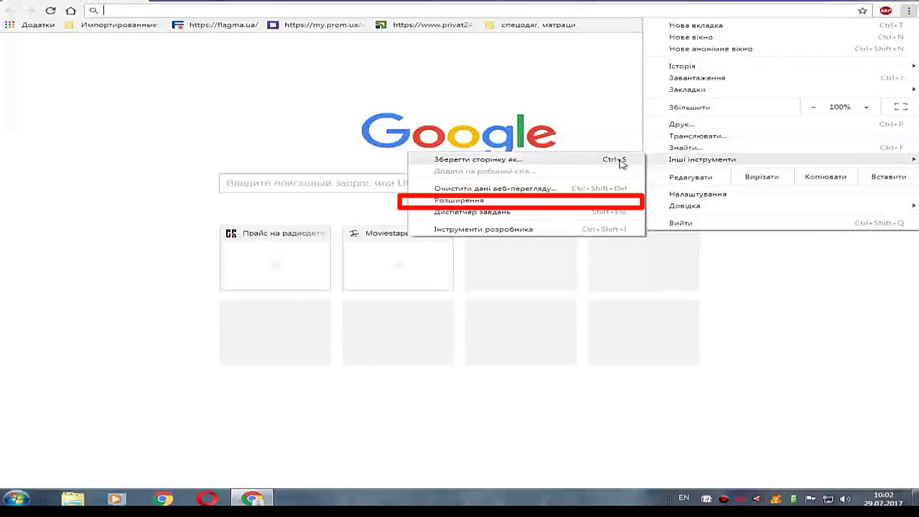
pyautogui.click(561, 201)
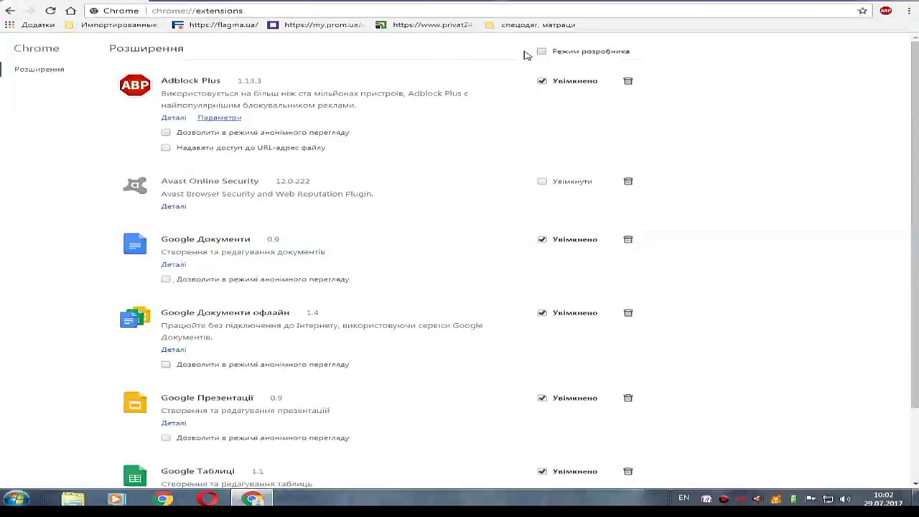
pyautogui.click(602, 53)
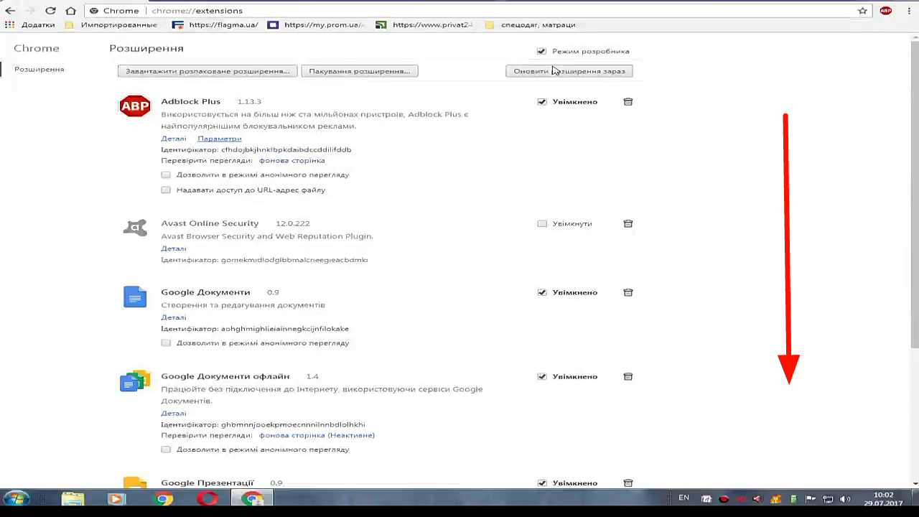
# Scroll down the extensions page toward the link to the Web Store.
pyautogui.scroll(-3, 353, 309)
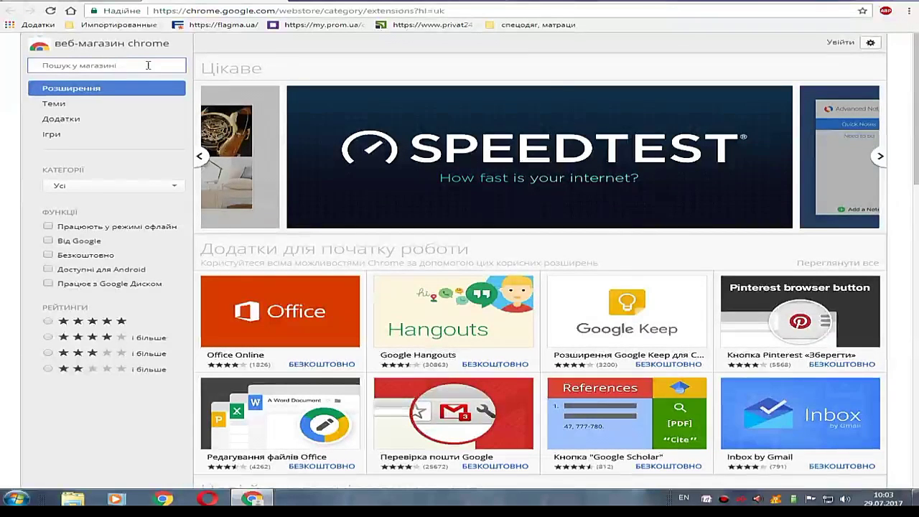
# Search the Web Store for 'Vysor', add it to Chrome, and close the details overlay.
pyautogui.write('Vys')
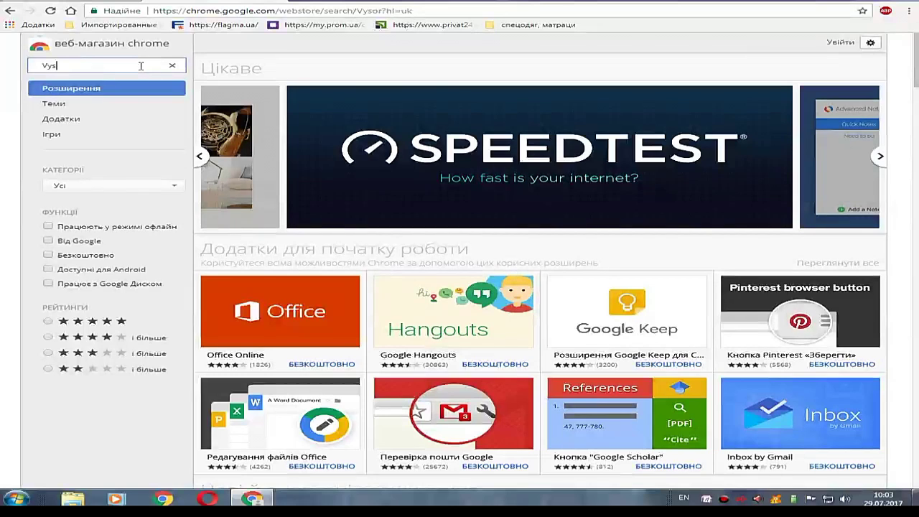
pyautogui.write('or')
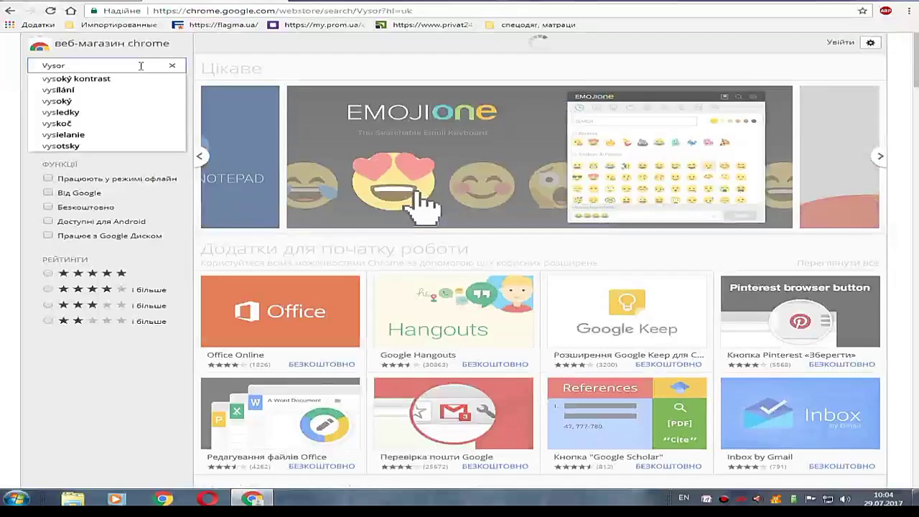
pyautogui.press('Return')
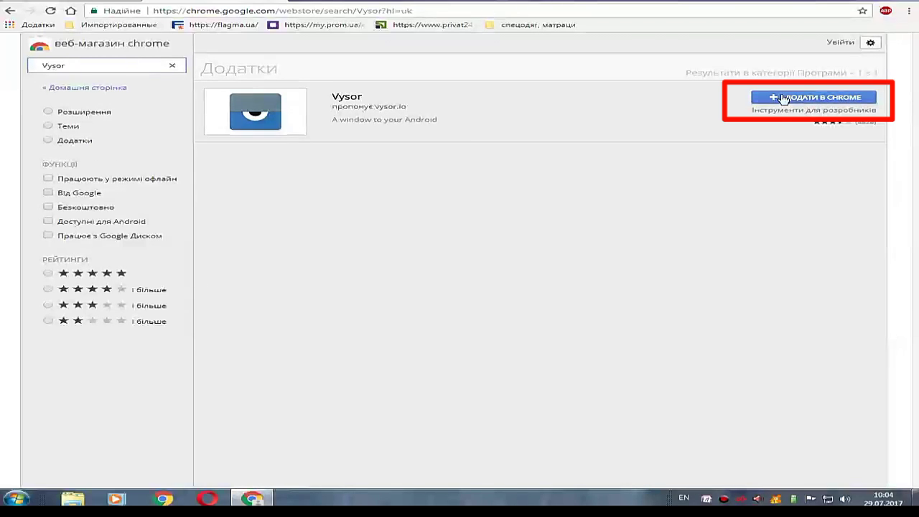
pyautogui.click(776, 102)
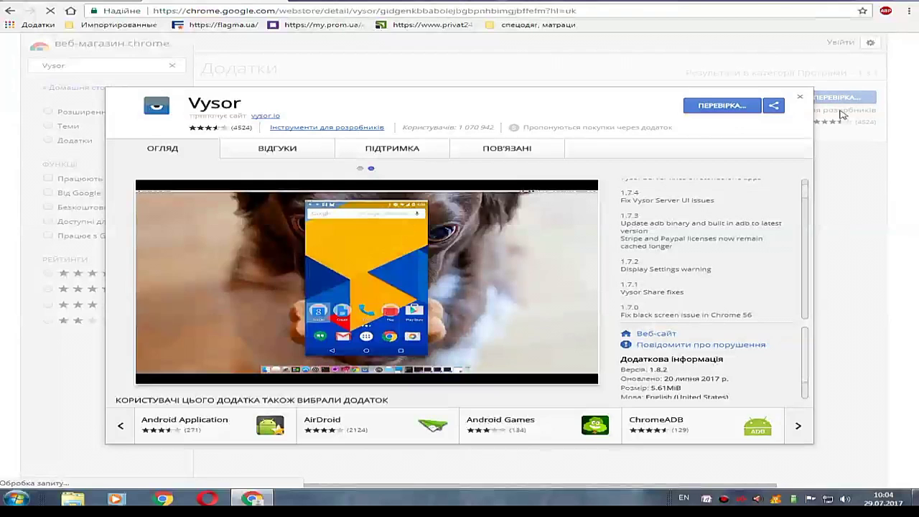
pyautogui.click(800, 97)
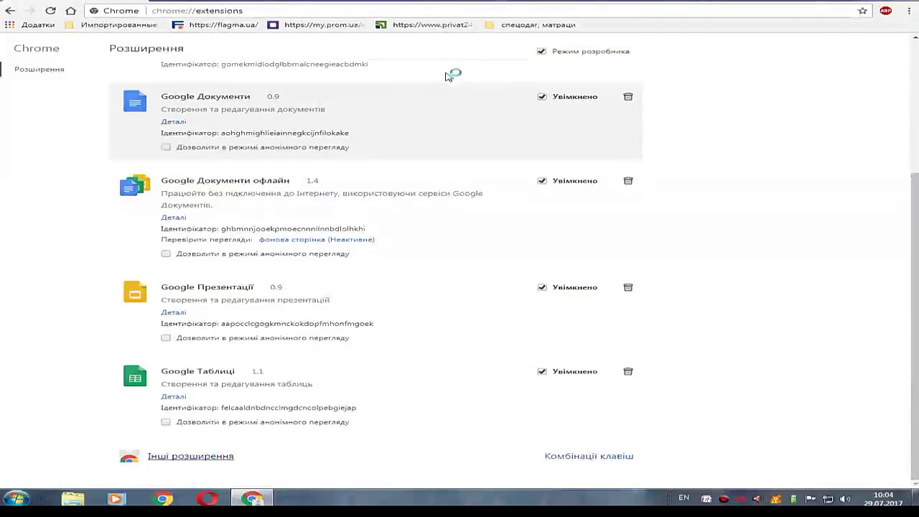
# Close Chrome, start Task Manager with Ctrl+Shift+Esc, and enlarge its window upward.
pyautogui.hotkey('alt', 'F4')
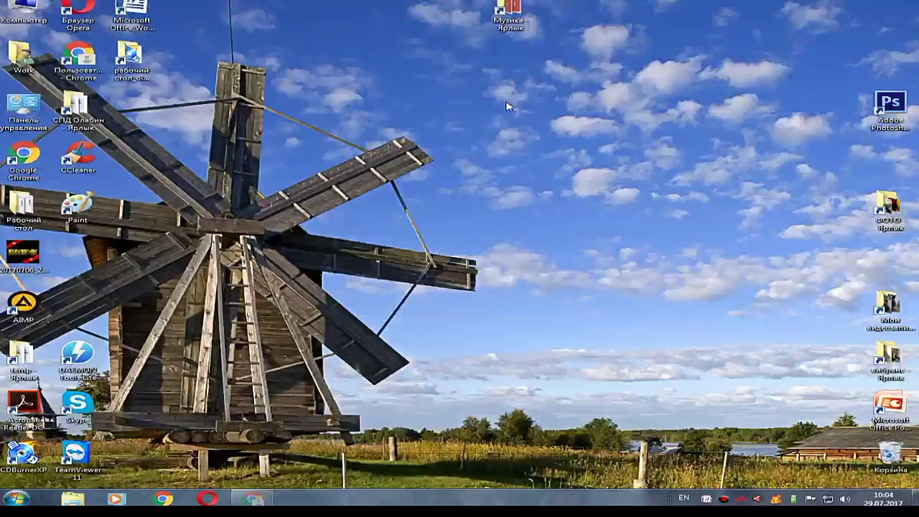
pyautogui.rightClick(399, 497)
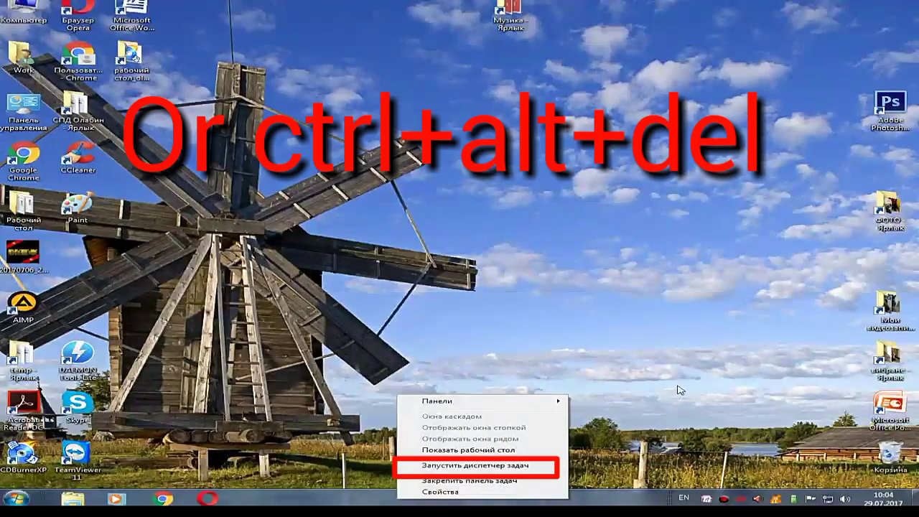
pyautogui.hotkey('ctrl', 'shift', 'Escape')
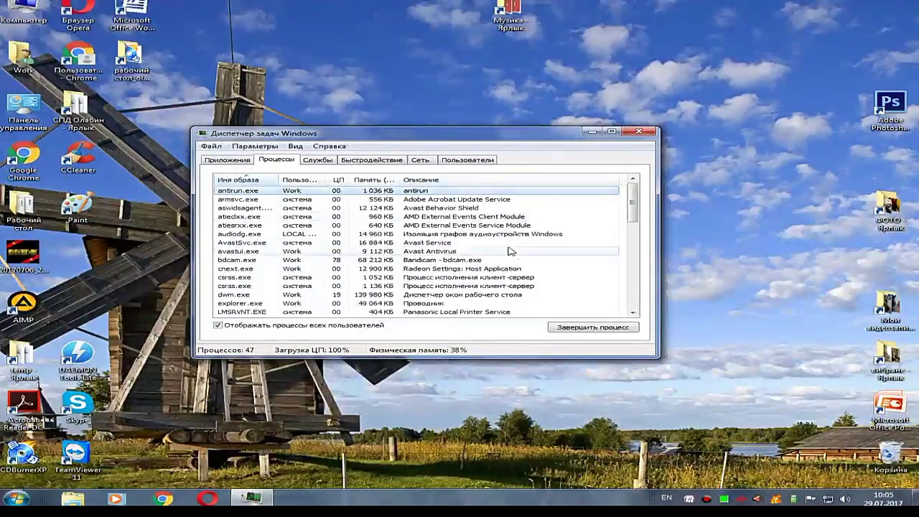
pyautogui.scroll(-1, 513, 222)
pyautogui.moveTo(558, 128); pyautogui.dragTo(559, 51)
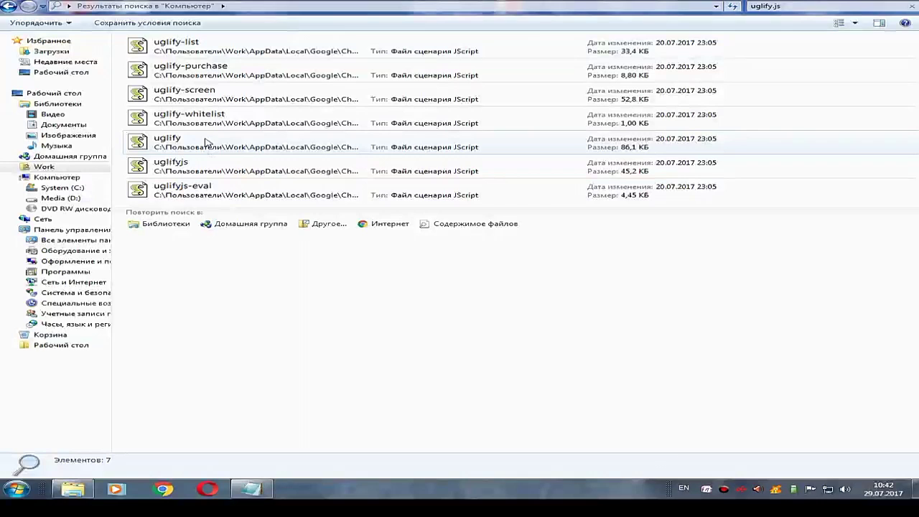
# Open the uglify.js search result with 'Edit with Notepad++'.
pyautogui.click(248, 147)
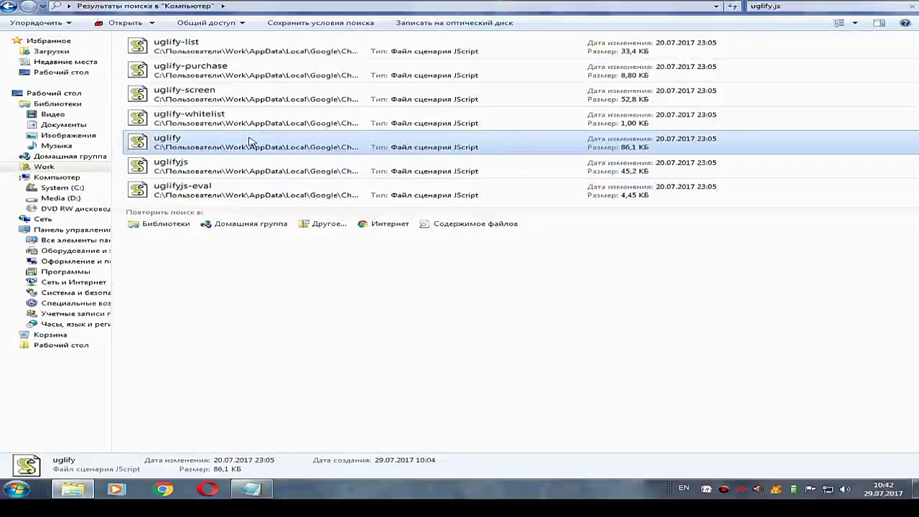
pyautogui.rightClick(249, 141)
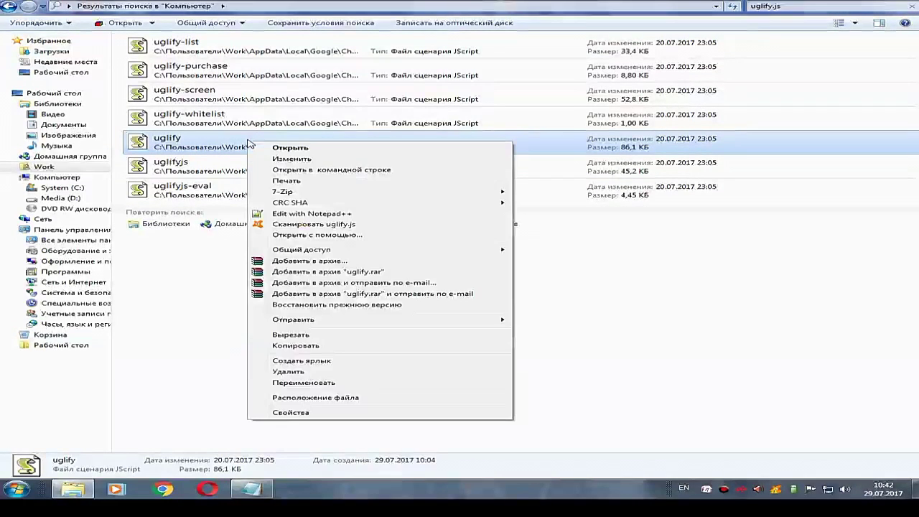
pyautogui.click(320, 214)
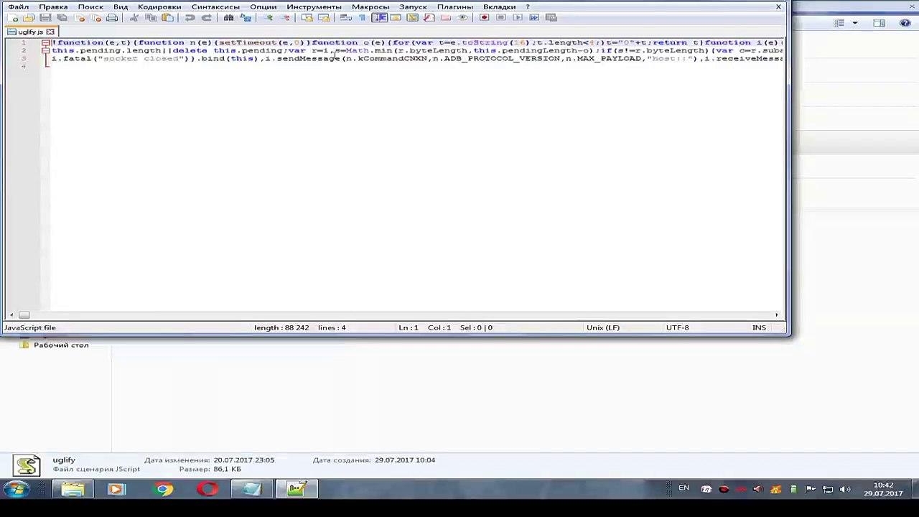
# Search uglify.js for 'if(!h)return void console.log("no clockwork license', correcting the pasted variable to h.
pyautogui.click(228, 17)
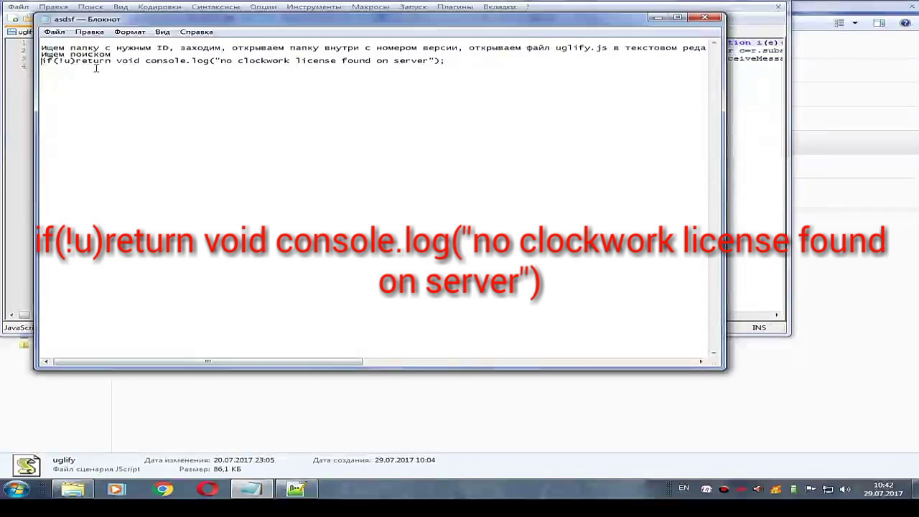
pyautogui.hotkey('shift', 'End')
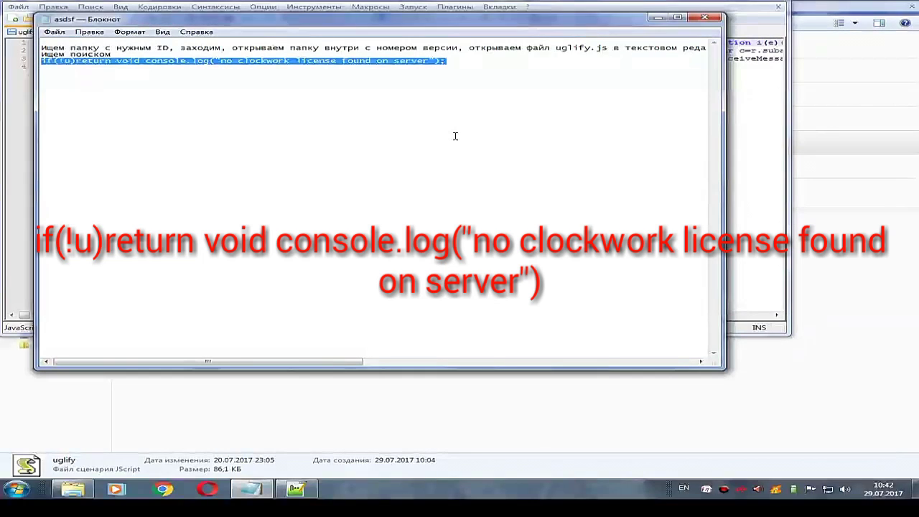
pyautogui.click(658, 17)
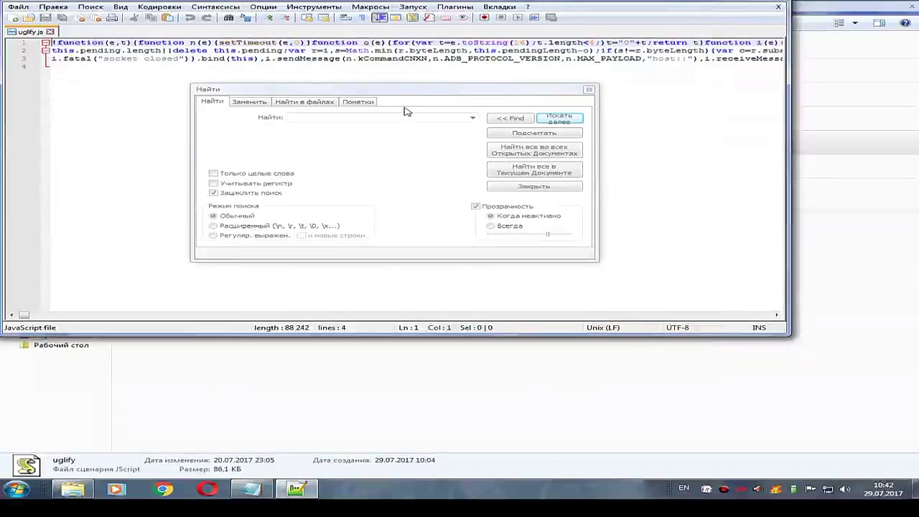
pyautogui.click(394, 117)
pyautogui.hotkey('ctrl', 'v')
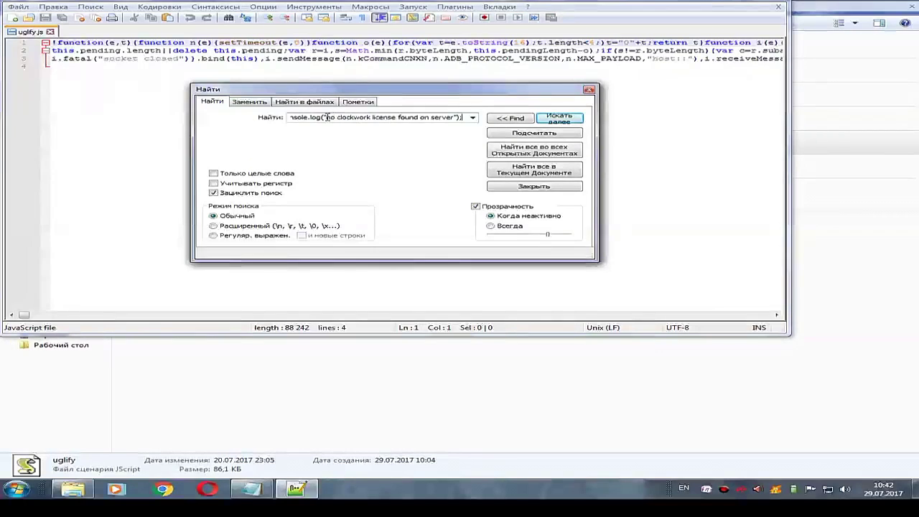
pyautogui.moveTo(327, 117); pyautogui.dragTo(300, 120)
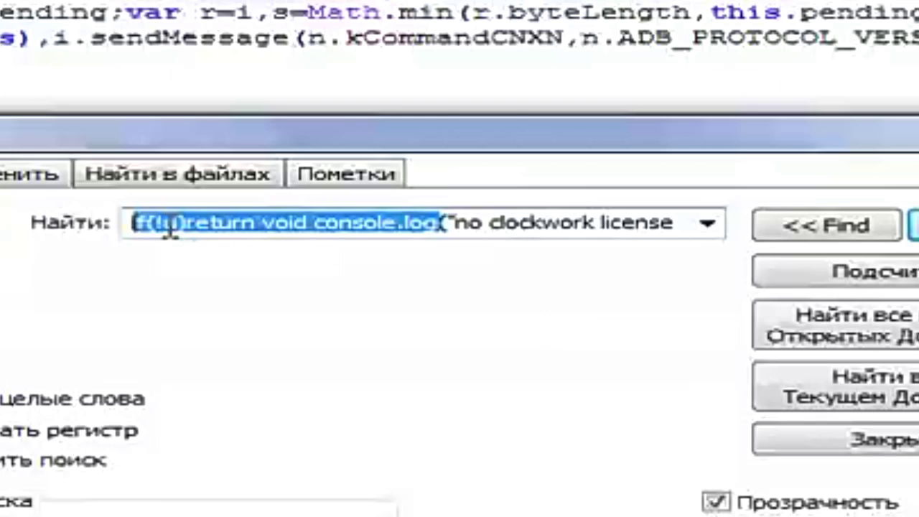
pyautogui.click(171, 231)
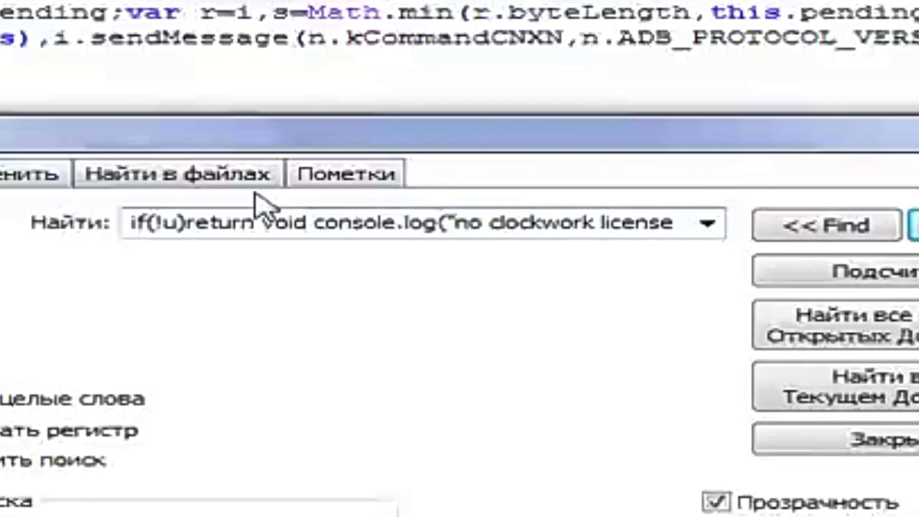
pyautogui.press('BackSpace')
pyautogui.press('Delete')
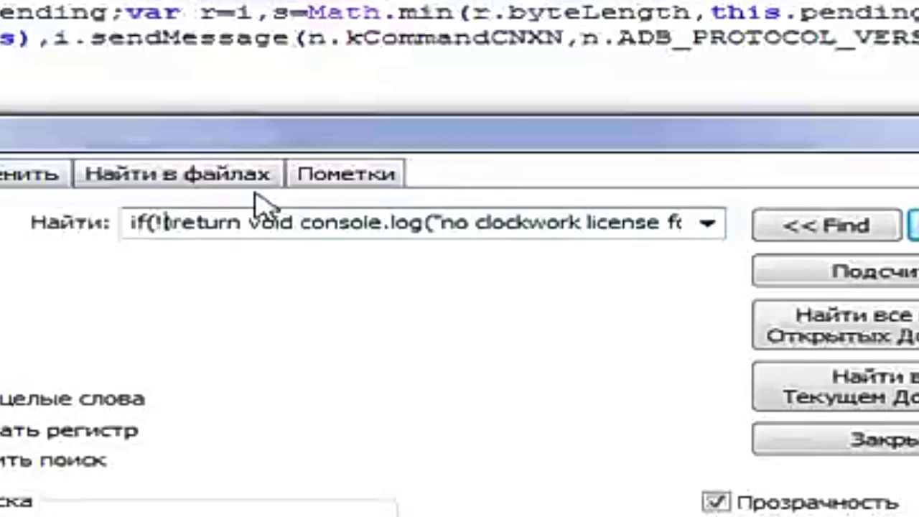
pyautogui.write('h')
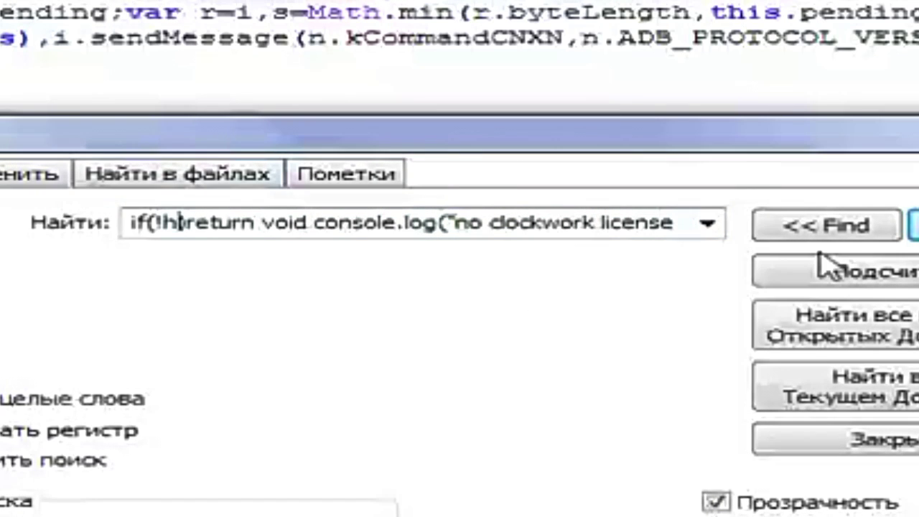
pyautogui.click(831, 232)
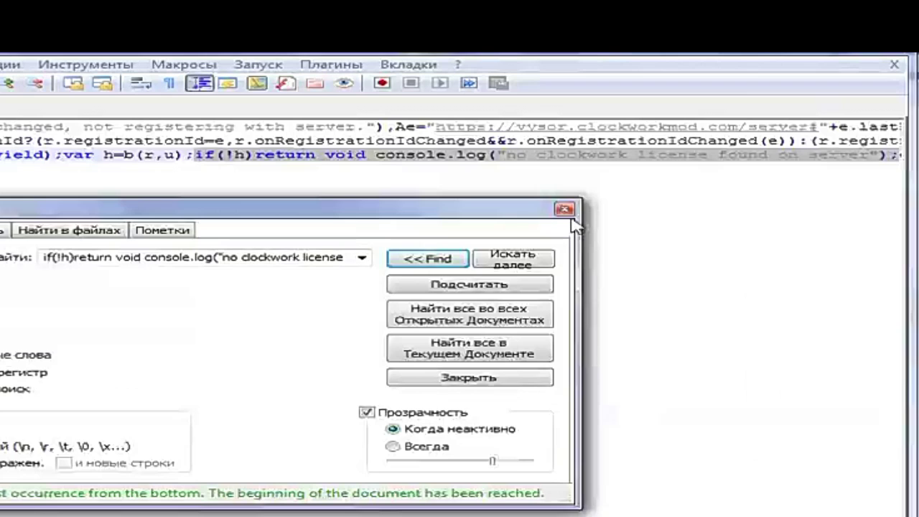
# Cut the if(!h) license-check code from line 3, then save and close uglify.js.
pyautogui.click(565, 210)
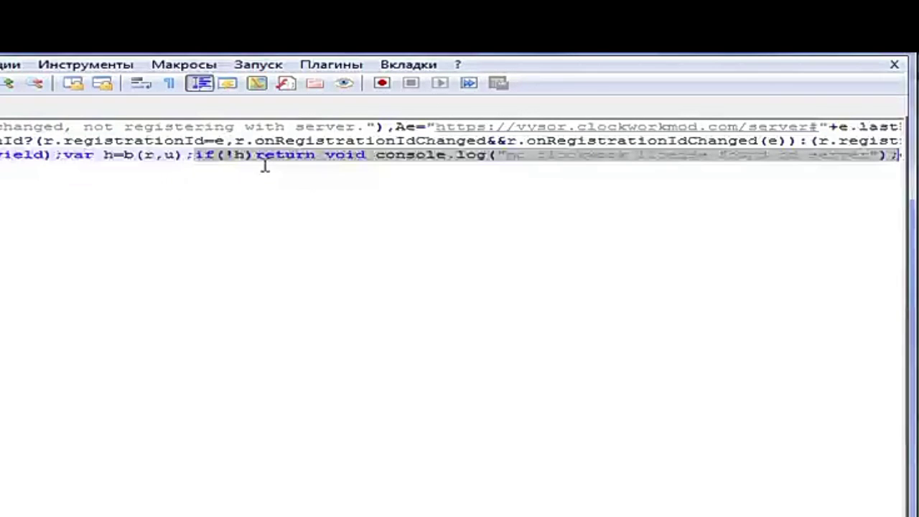
pyautogui.click(205, 159)
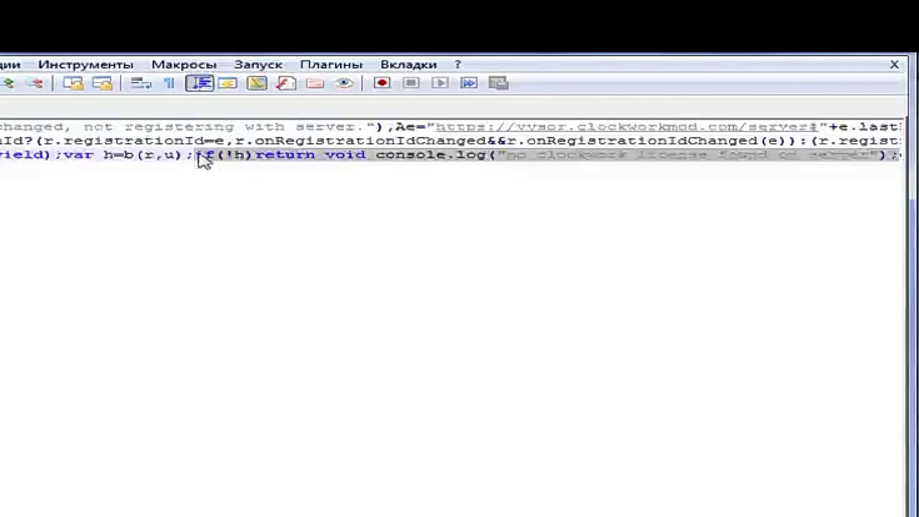
pyautogui.moveTo(204, 160); pyautogui.dragTo(226, 164)
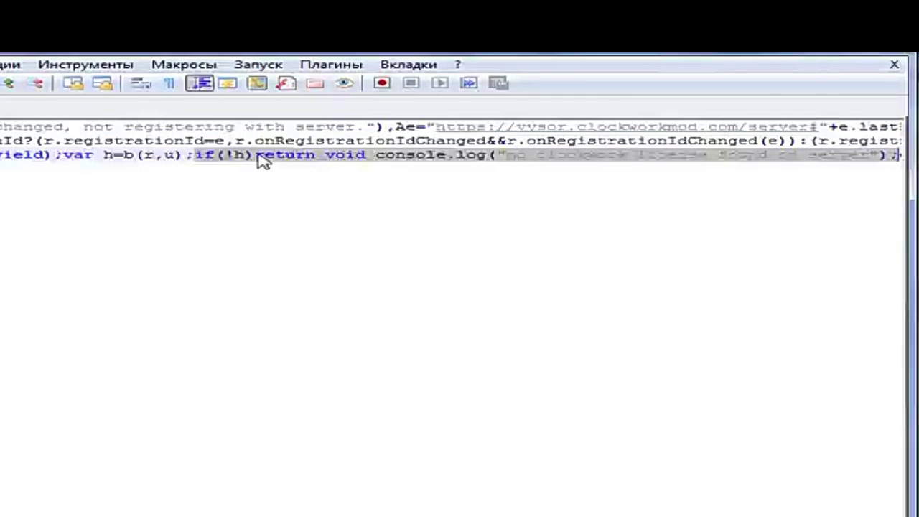
pyautogui.rightClick(260, 162)
pyautogui.click(285, 165)
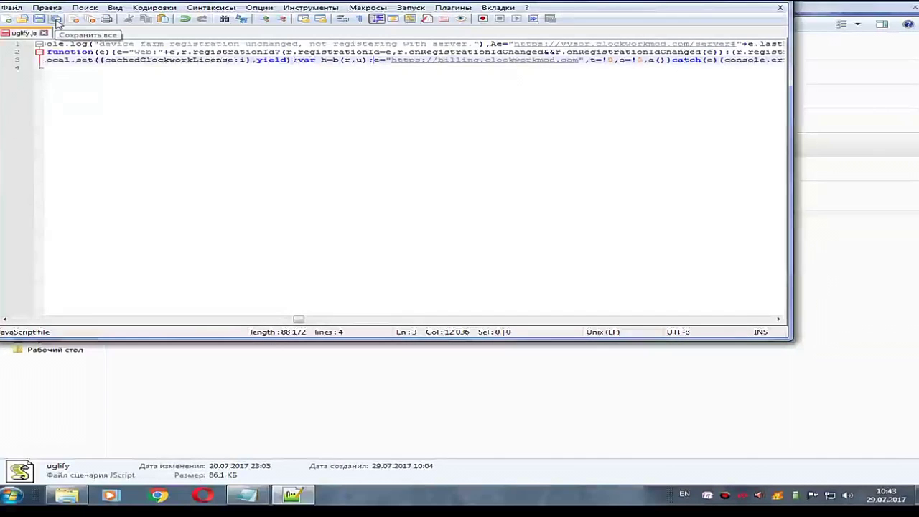
pyautogui.click(58, 23)
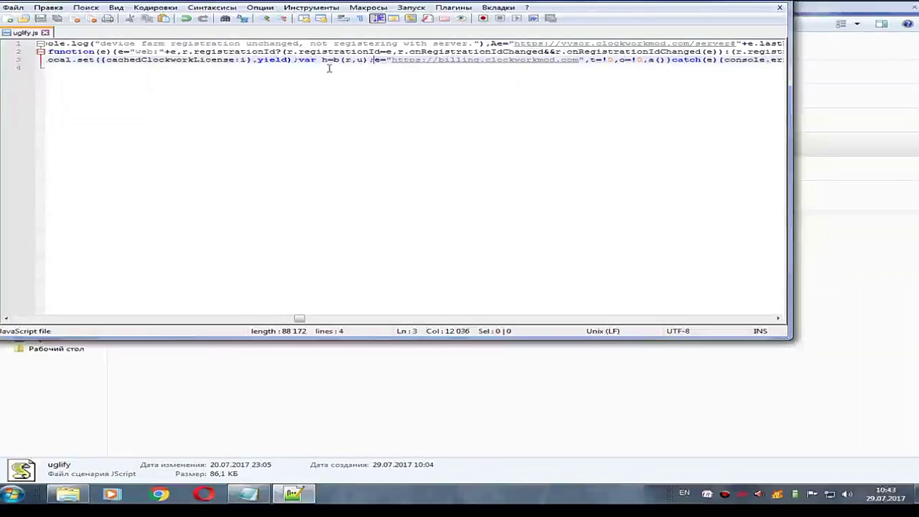
pyautogui.click(781, 8)
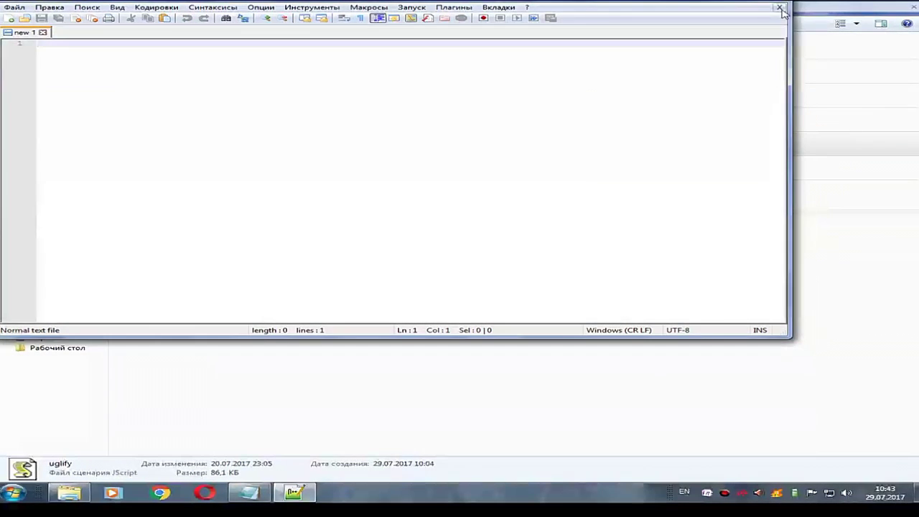
# Close Notepad++ and the Explorer window with the uglify search results.
pyautogui.click(773, 9)
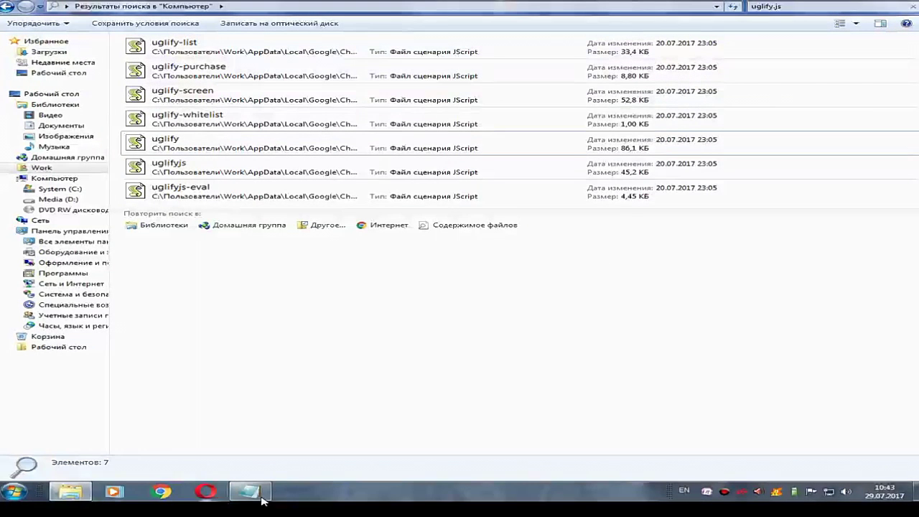
pyautogui.rightClick(69, 491)
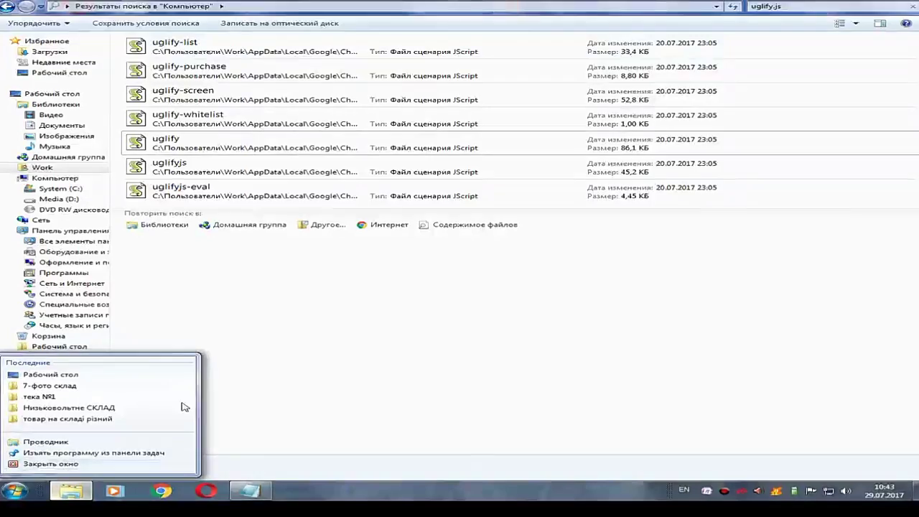
pyautogui.click(188, 463)
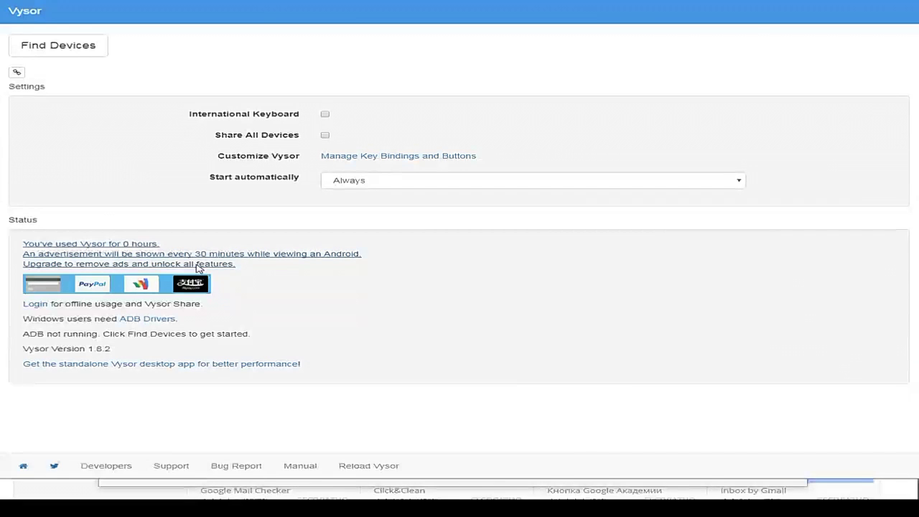
# Follow Vysor's 'Upgrade to remove ads and unlock all features' link in the Status panel.
pyautogui.click(199, 264)
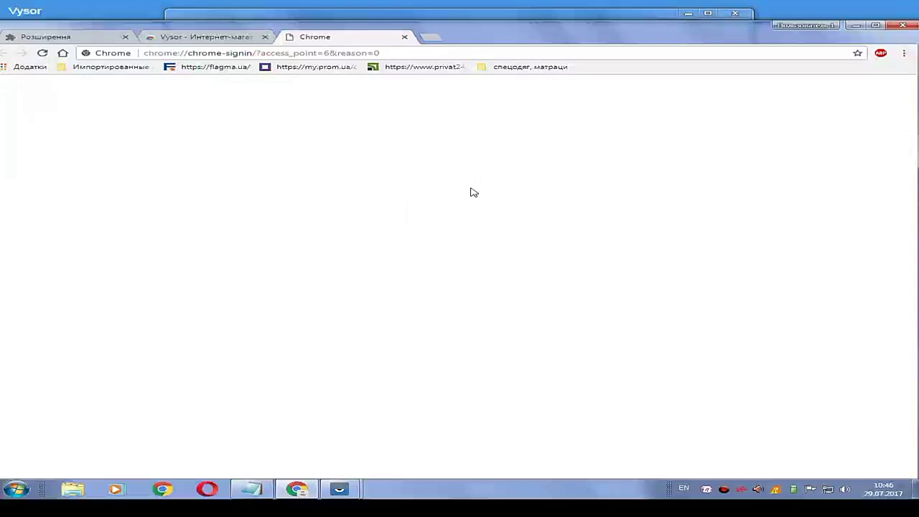
# Bring the Upgrade Vysor window to the front and close the Chrome sign-in window.
pyautogui.moveTo(339, 492)
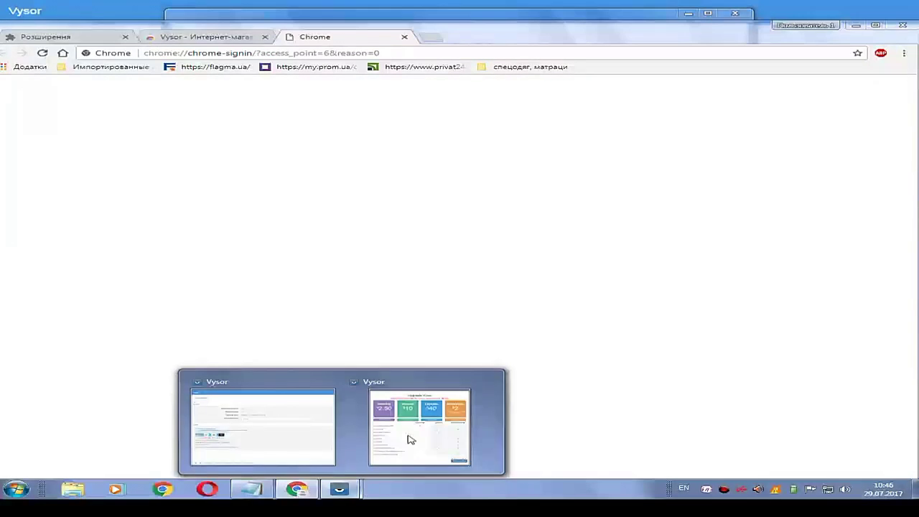
pyautogui.click(463, 437)
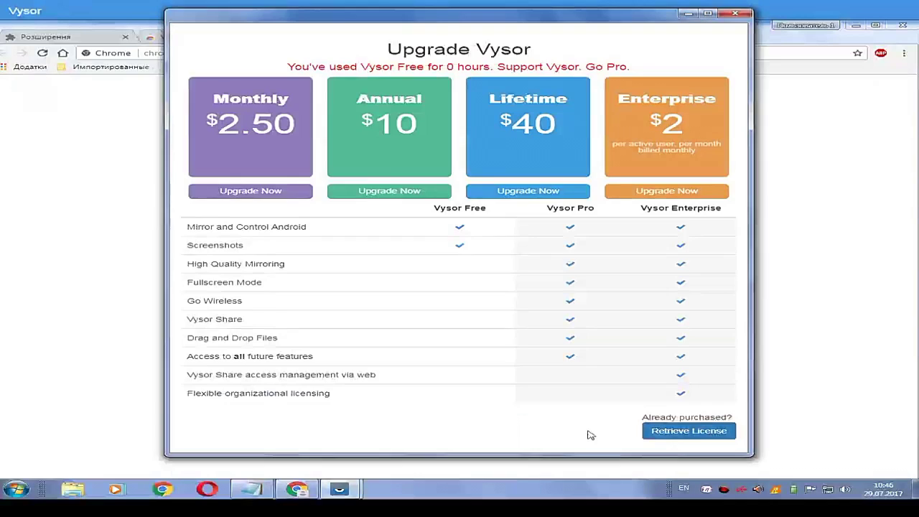
pyautogui.click(681, 436)
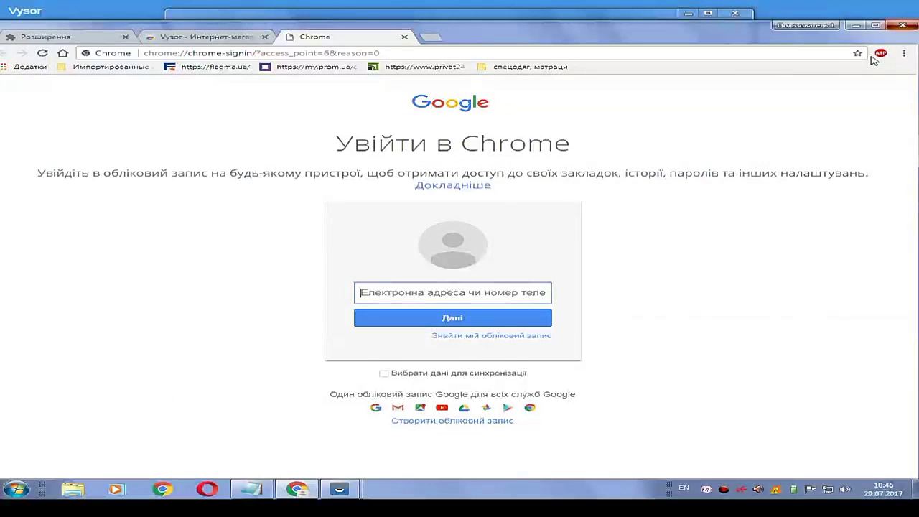
pyautogui.click(903, 25)
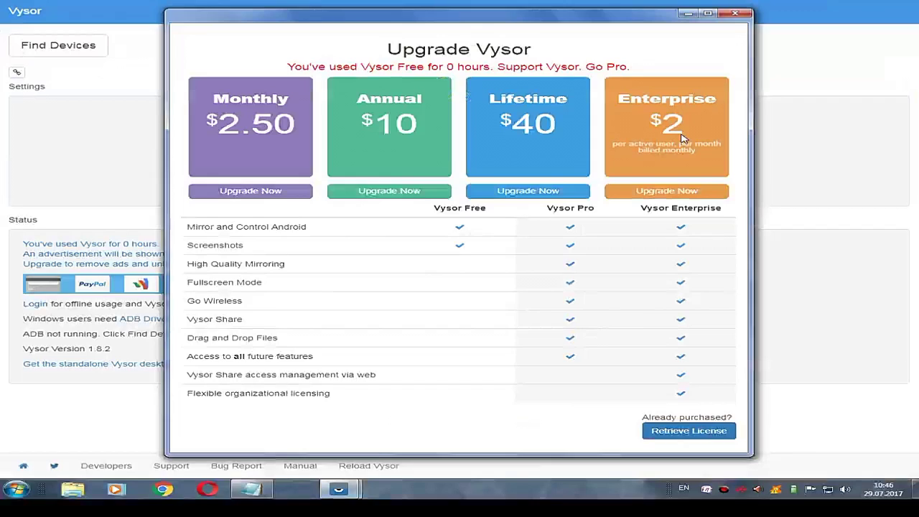
# Choose Retrieve License, then start entering the account e-mail on Chrome's sign-in page.
pyautogui.click(681, 436)
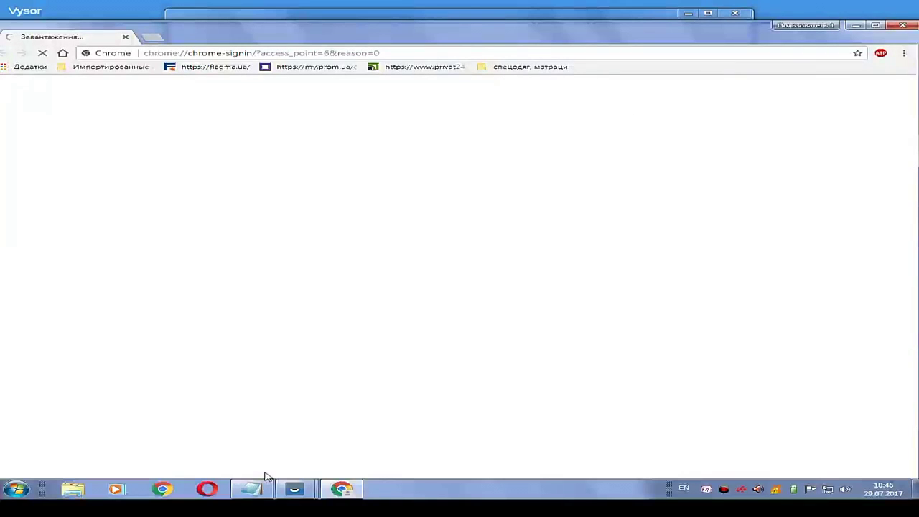
pyautogui.moveTo(300, 492)
pyautogui.click(228, 438)
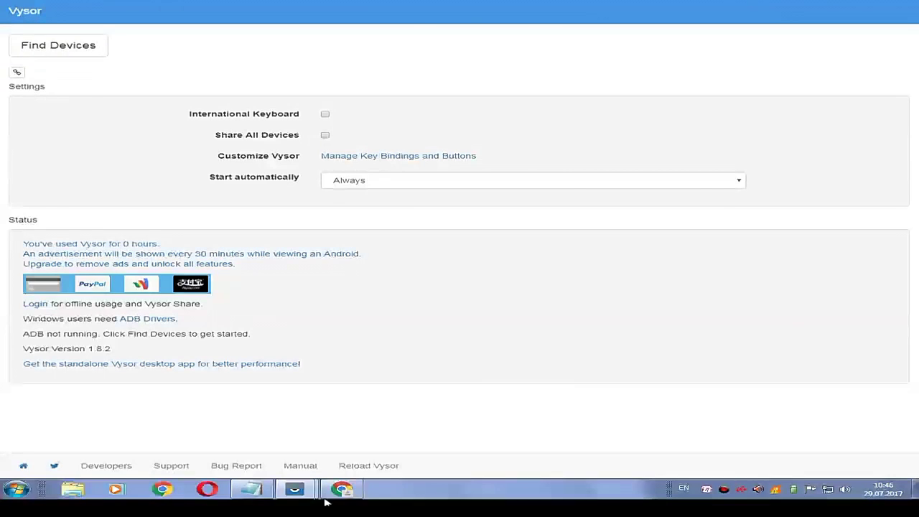
pyautogui.click(342, 491)
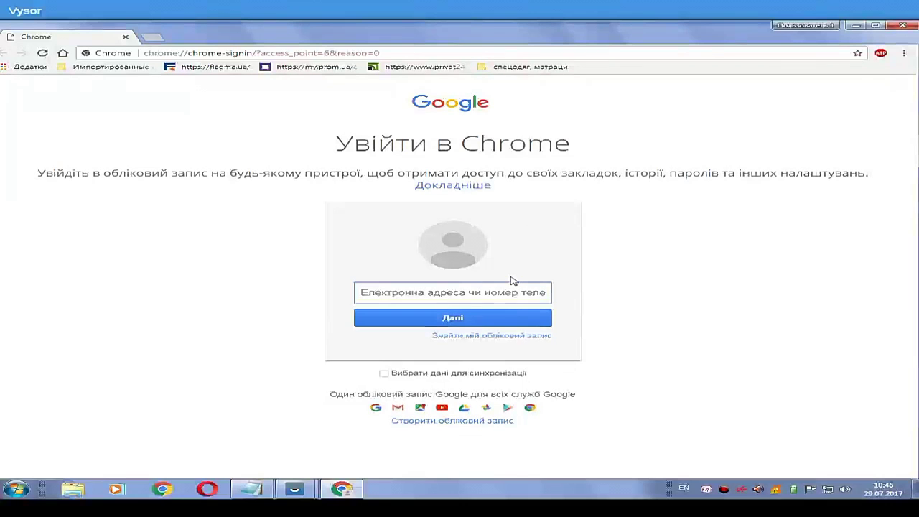
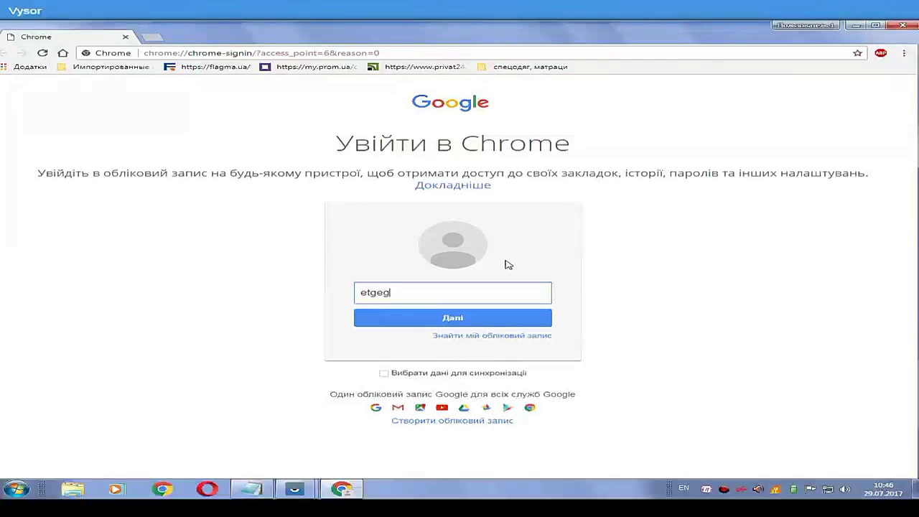